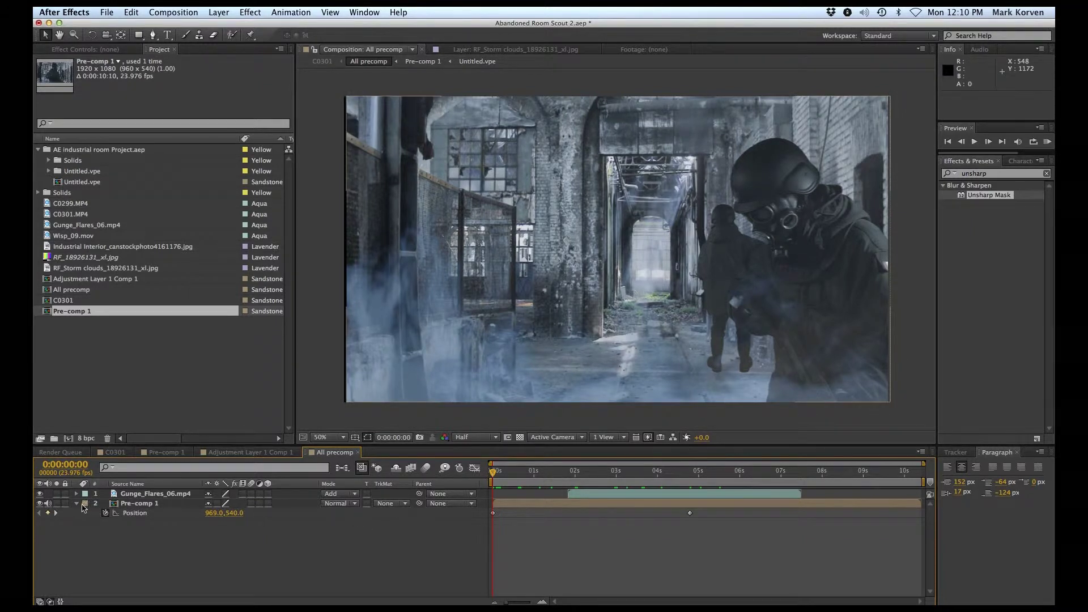
Solo the Gunge_Flares_06 layer and scrub the flares clip to about five seconds.
click(56, 493)
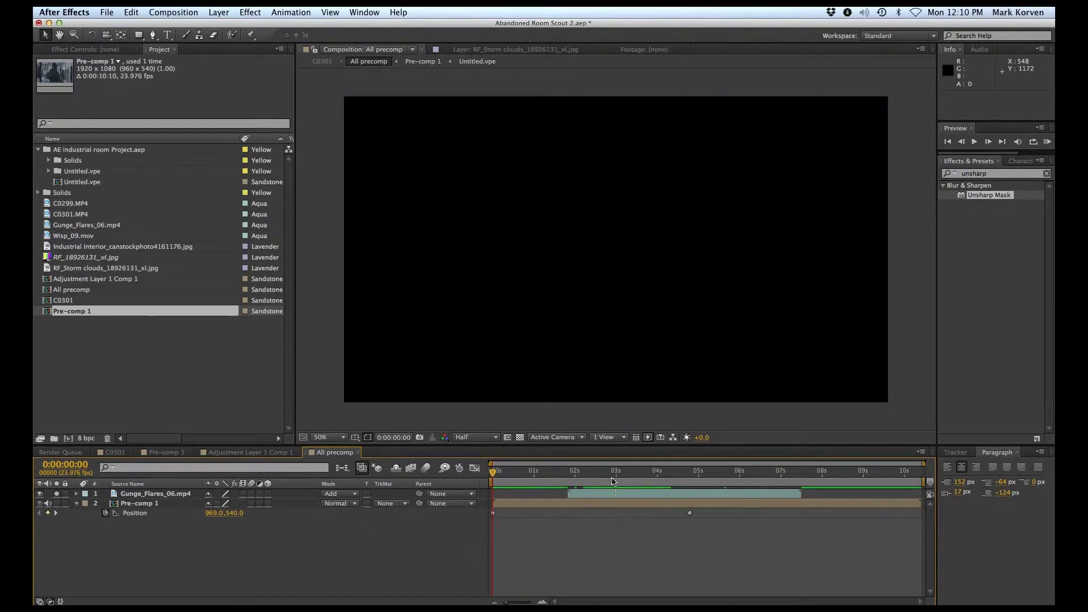
drag(612, 482, 727, 475)
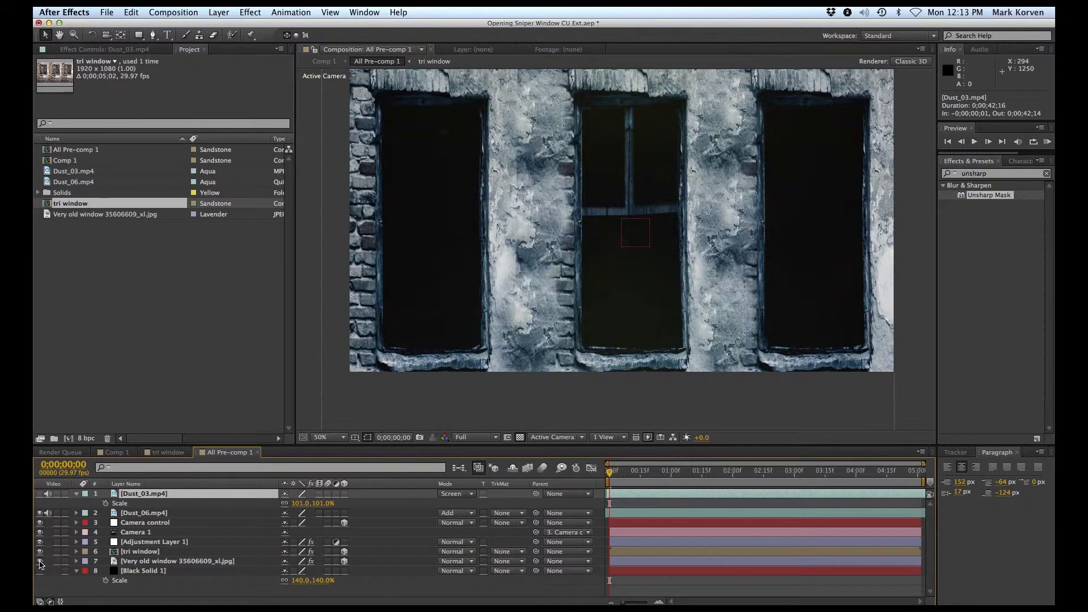
Turn on the Very old window and Dust_03 layers, then scrub to 2;10 to preview the push-in.
click(39, 562)
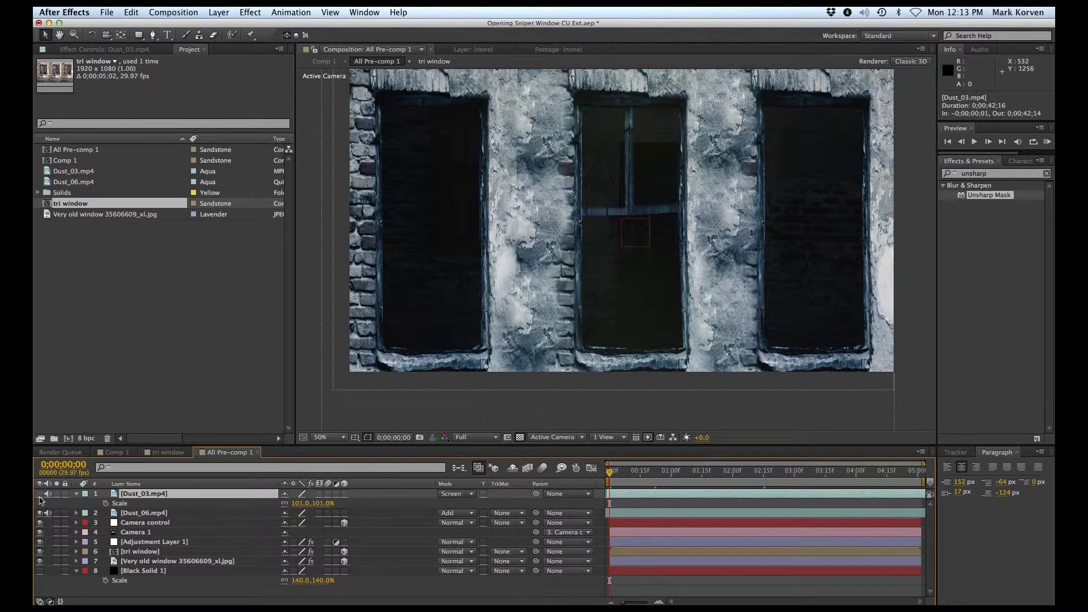
key(F2)
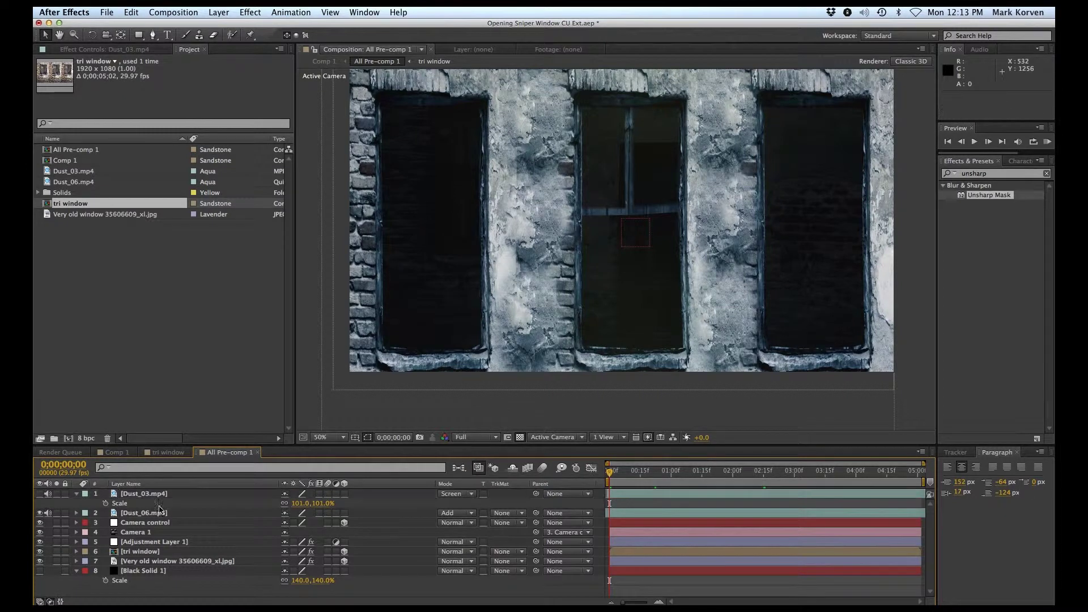
click(39, 494)
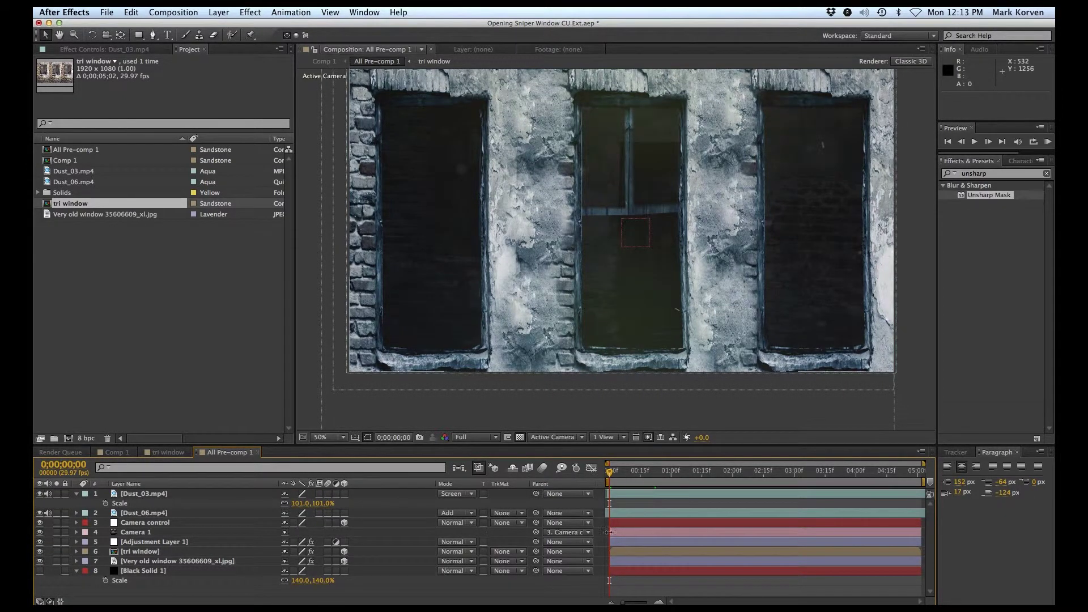
drag(620, 478, 751, 486)
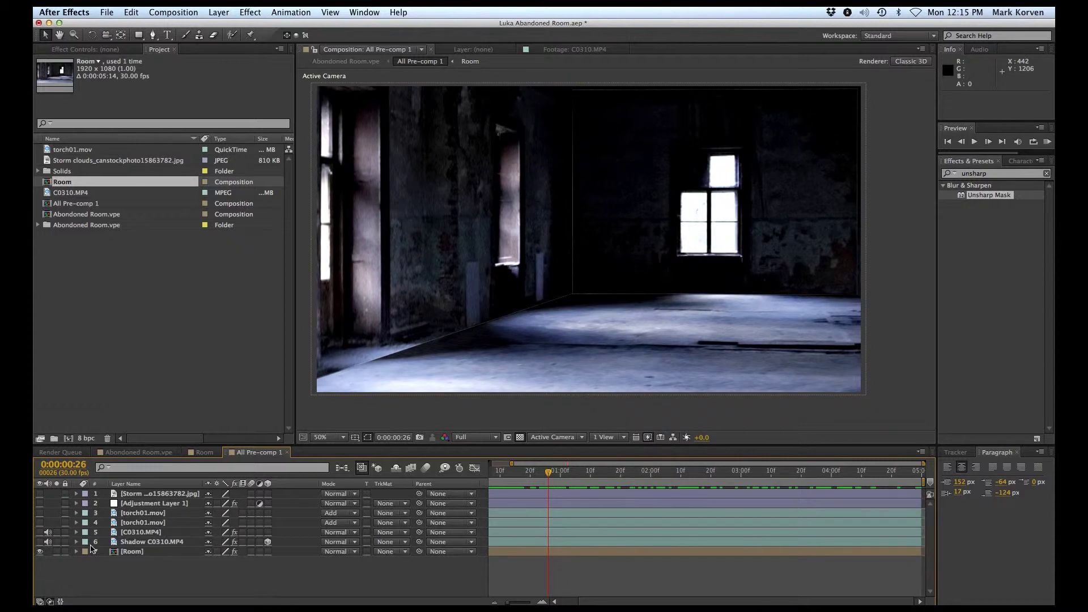
Make C0310, both torch01 flames, Room, Adjustment Layer 1 and Storm clouds visible, then return to frame 11.
click(40, 532)
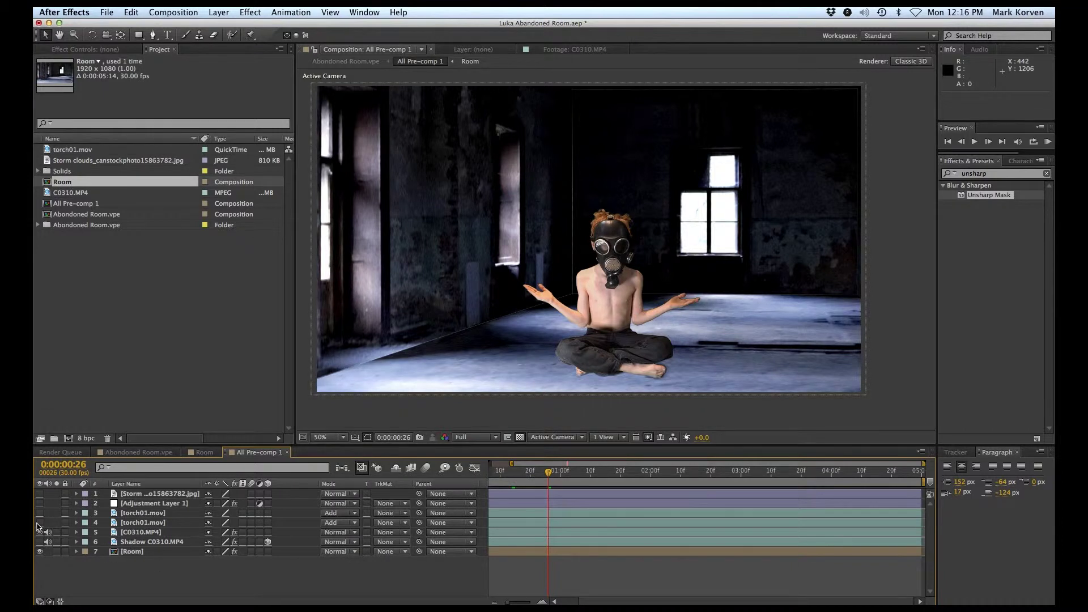
click(40, 522)
click(40, 513)
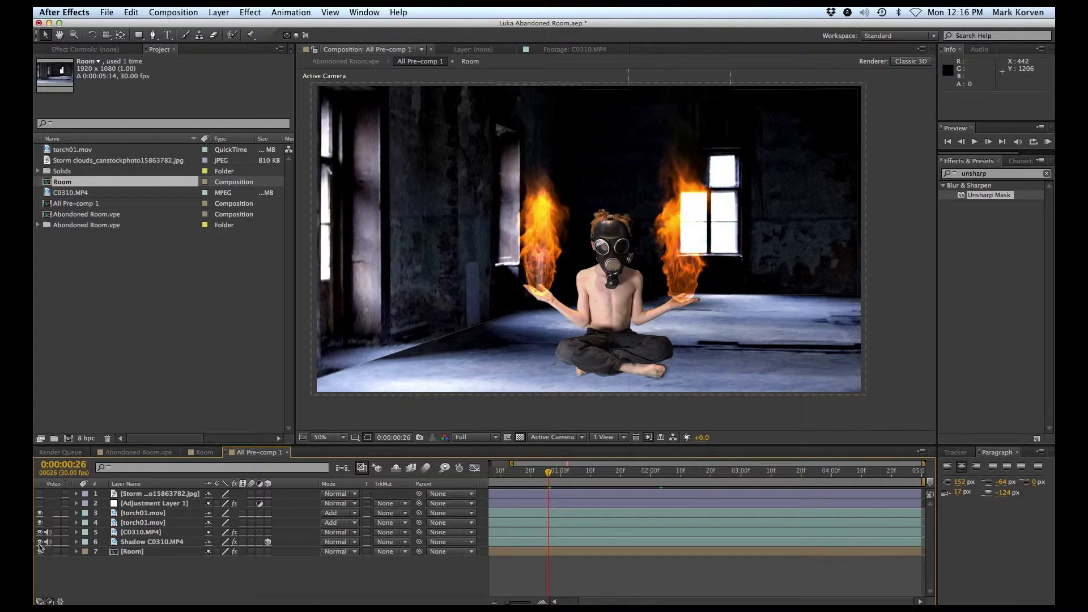
click(40, 550)
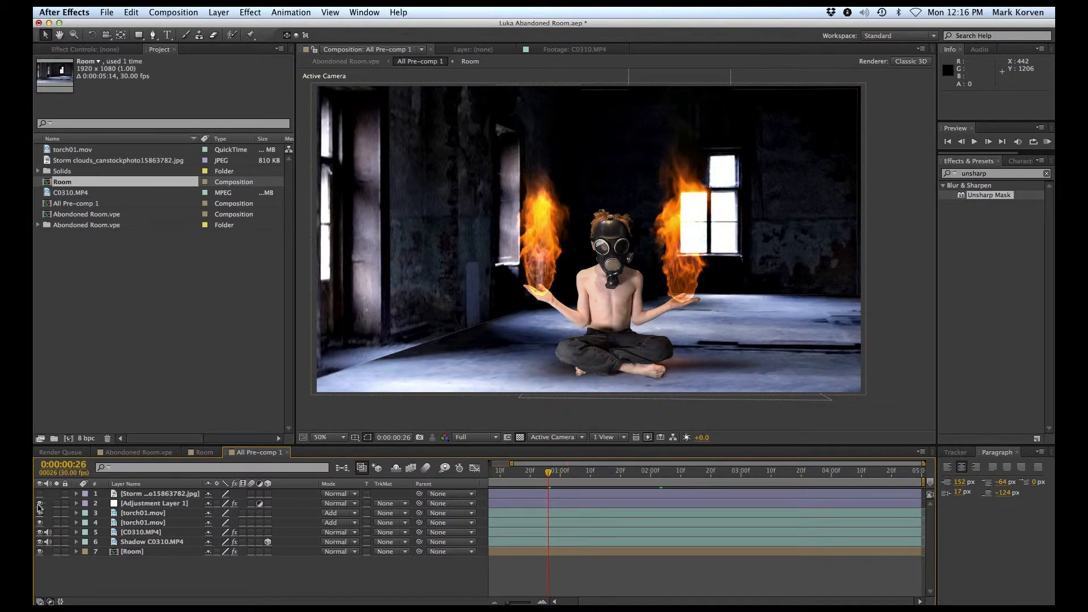
click(40, 504)
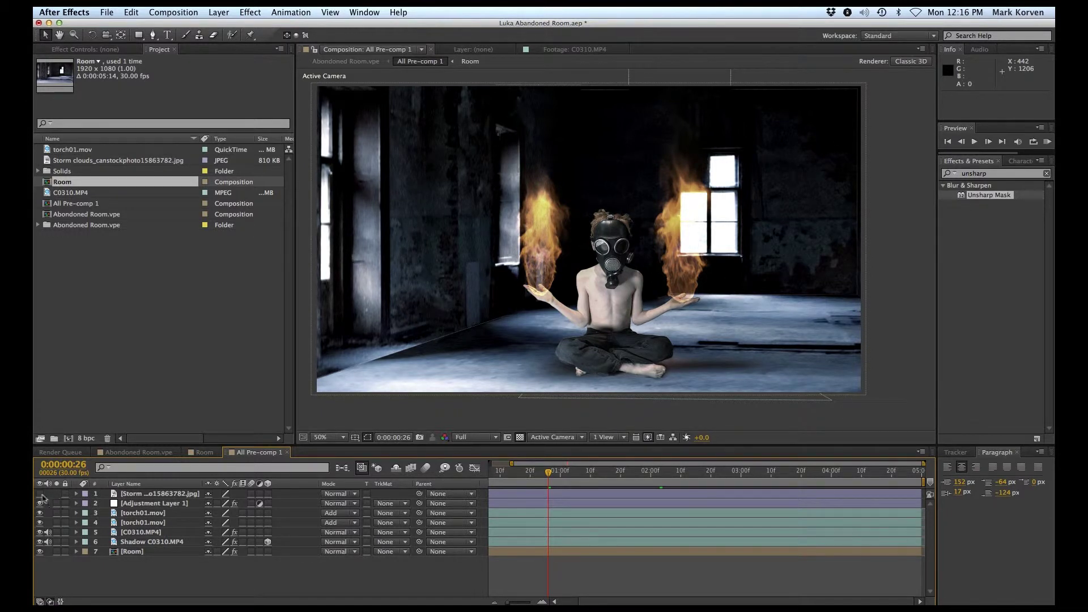
click(40, 494)
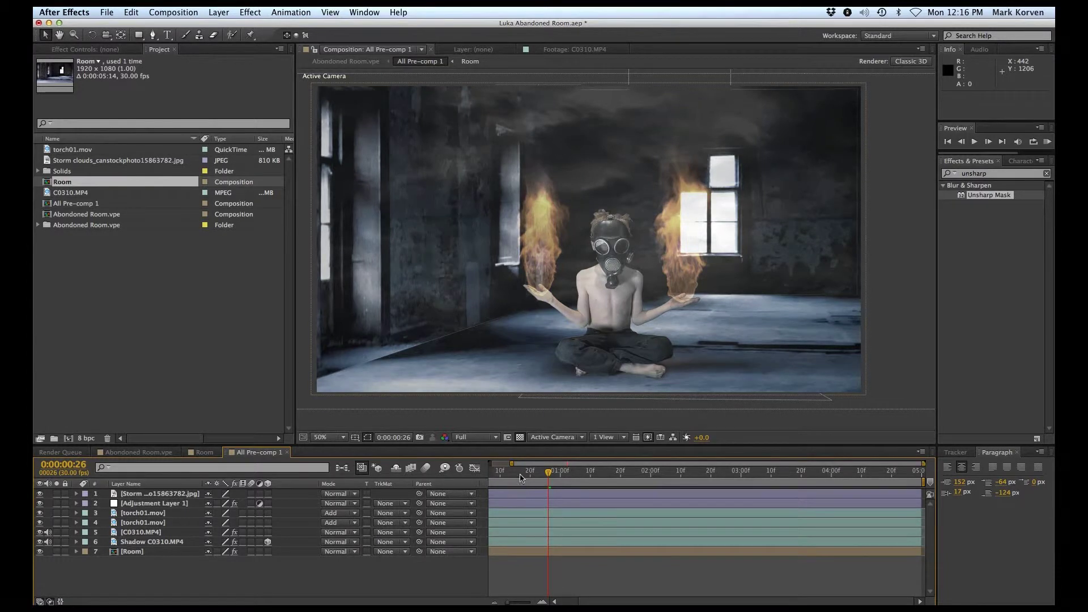
click(503, 473)
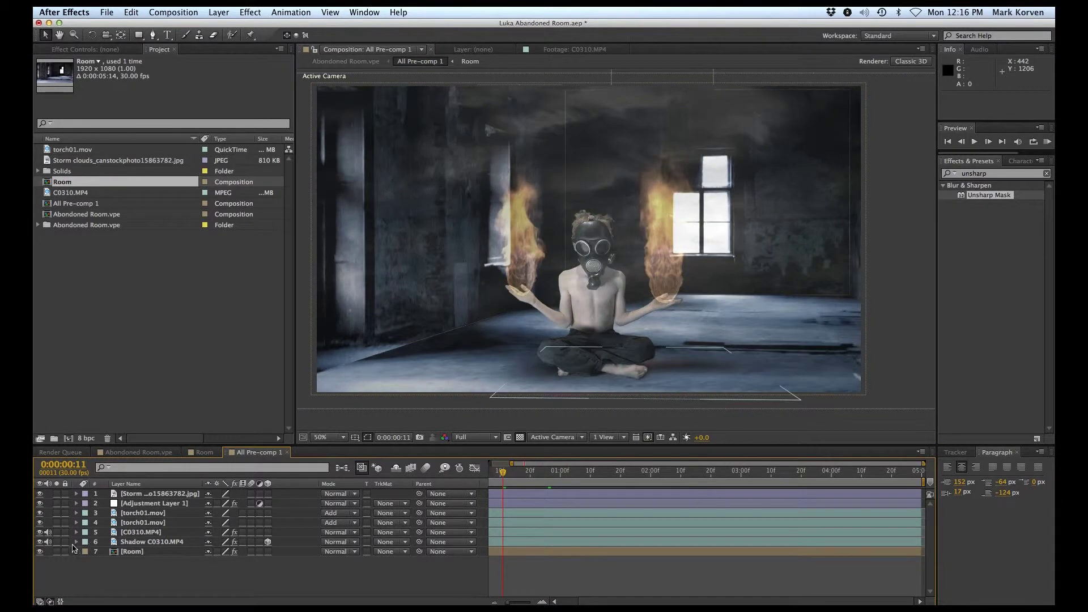
Set the Room layer's Mask 1 and Mask 2 to Subtract, then return to the composition start.
drag(596, 475, 608, 473)
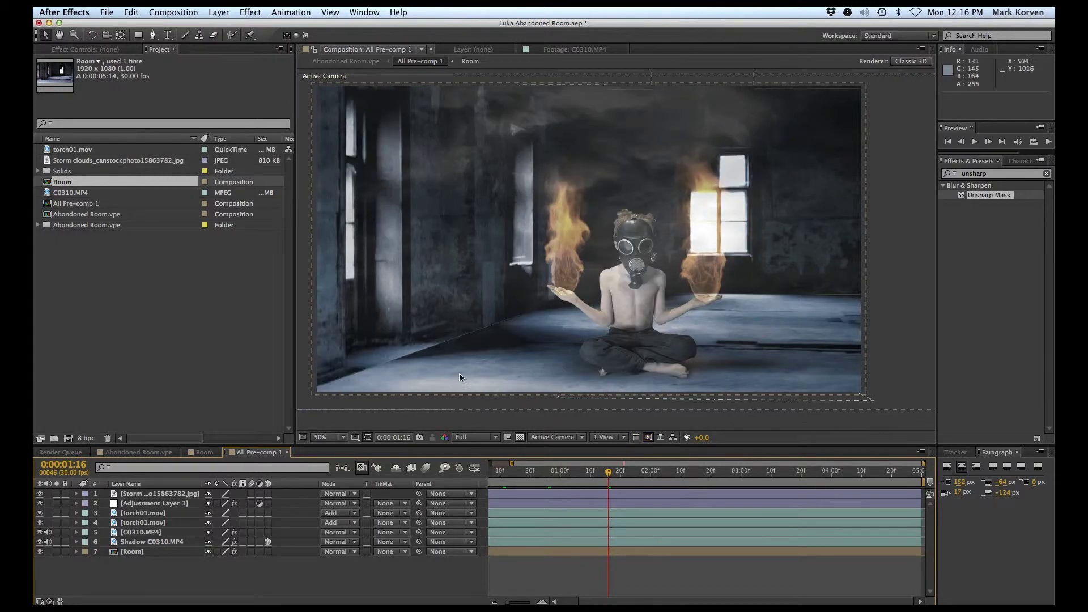
click(76, 552)
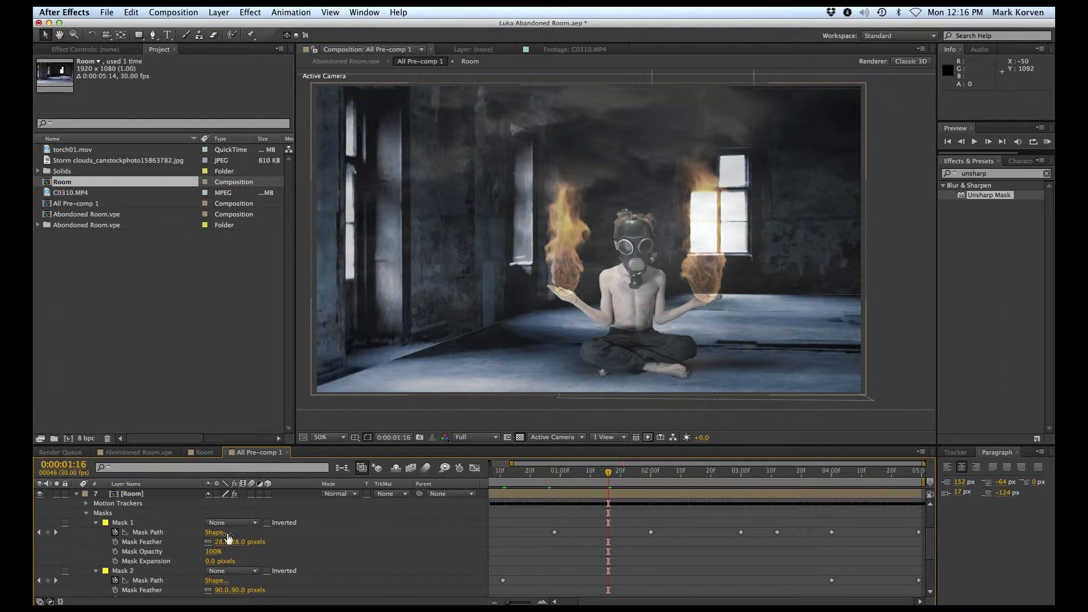
click(226, 524)
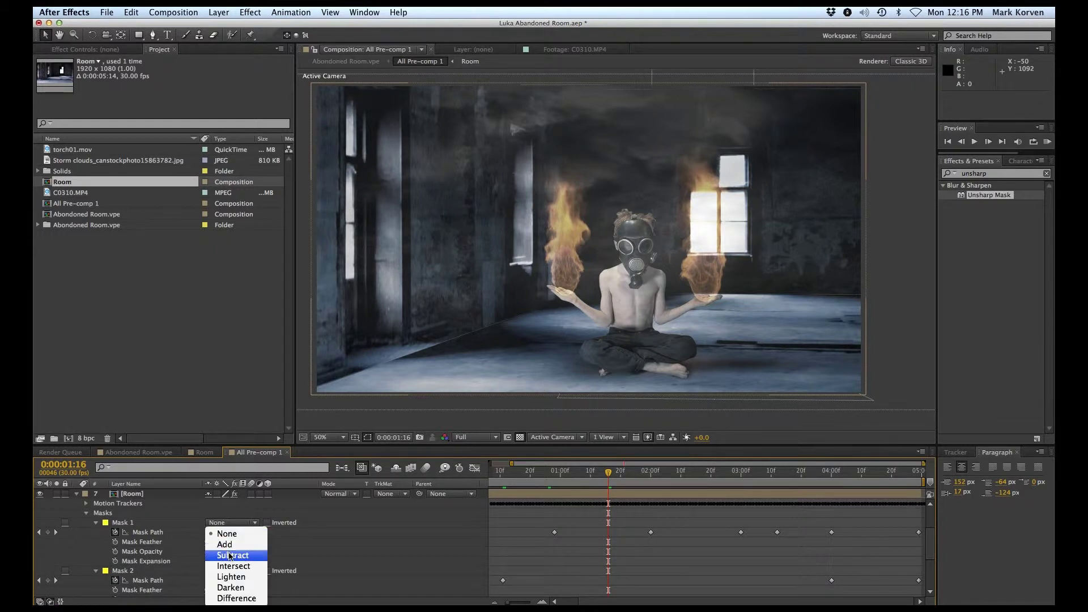
click(229, 556)
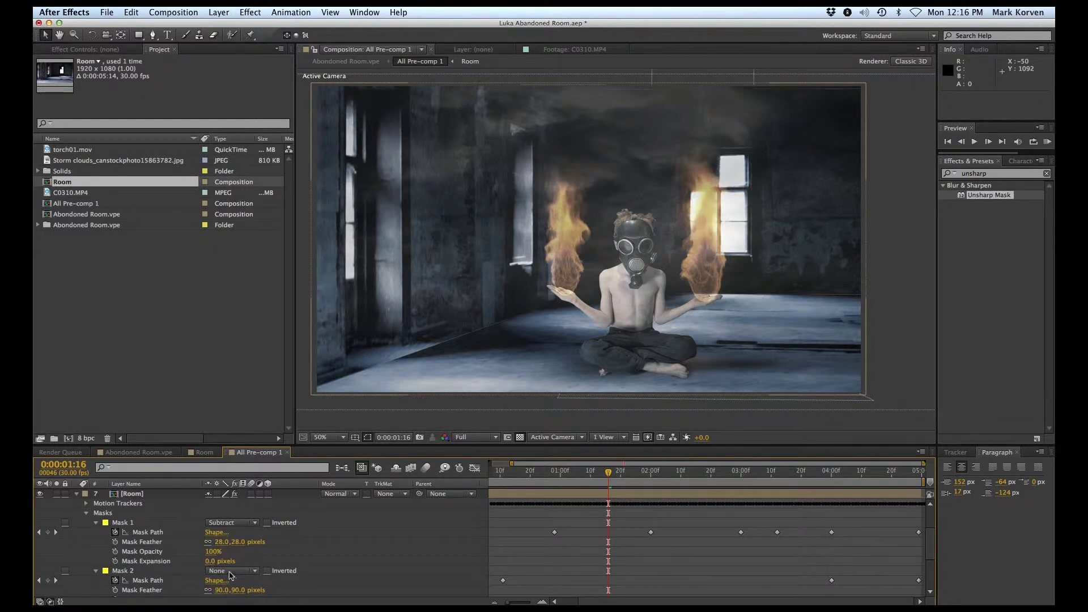
click(230, 572)
click(232, 562)
key(Home)
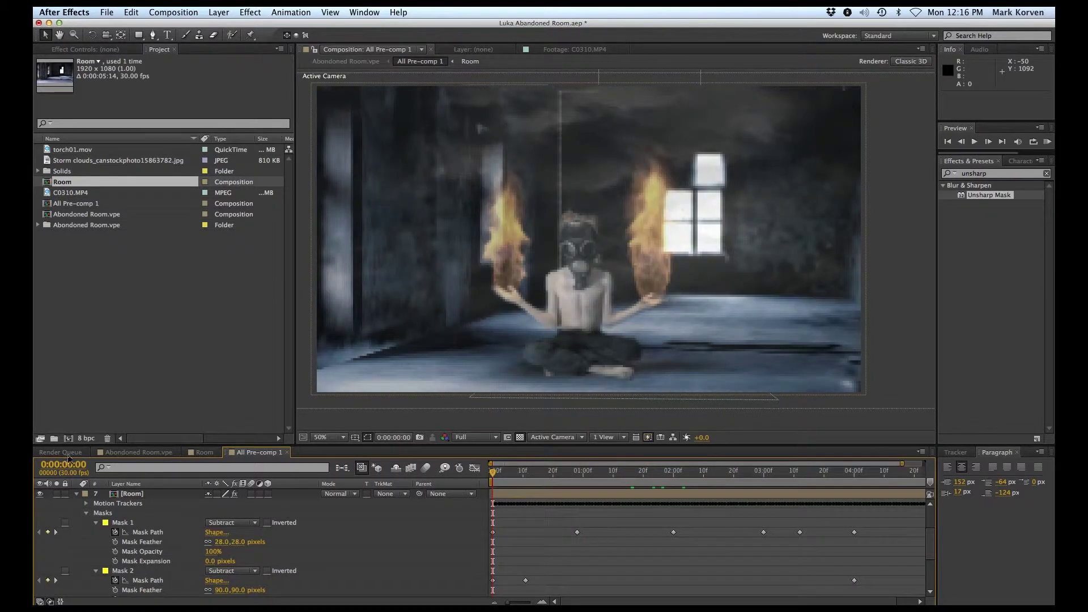
click(78, 494)
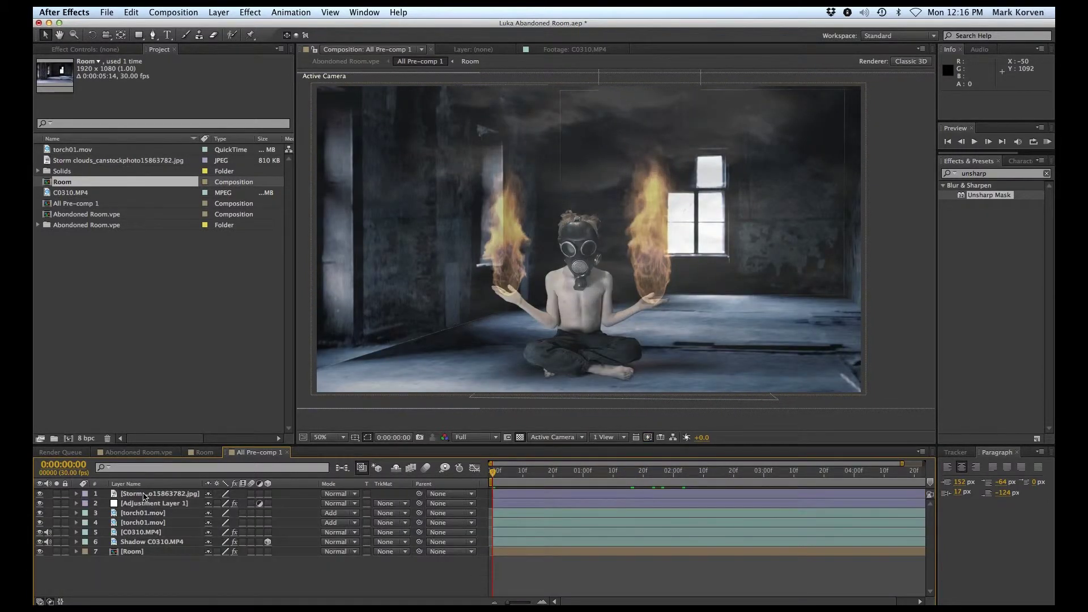
Open the Holomatrix.jsxbin panel from the Window menu, nudge it left, and select C0310.MP4.
click(363, 12)
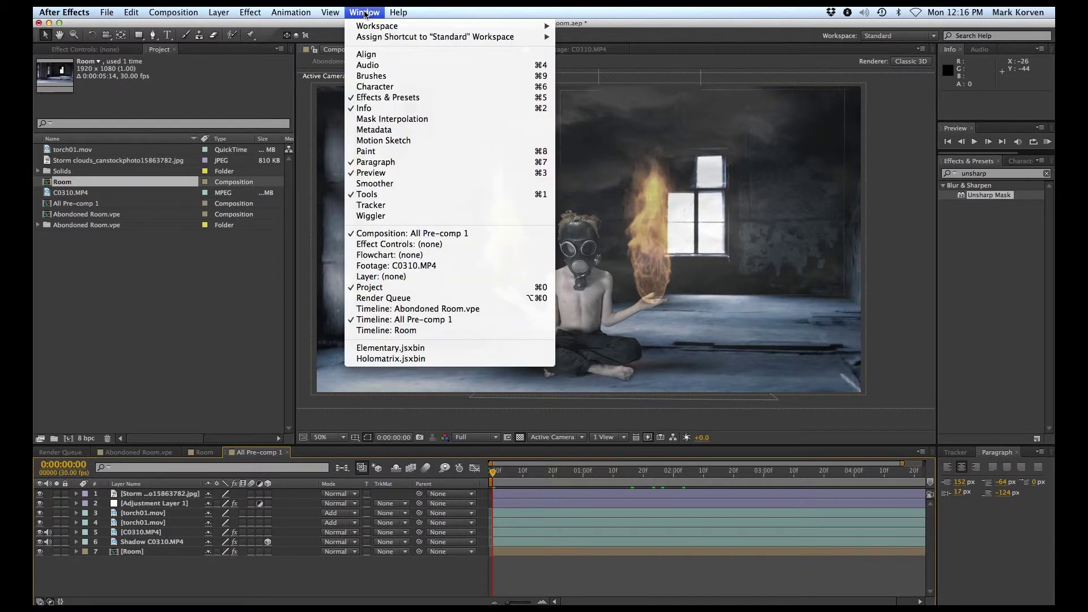
click(369, 359)
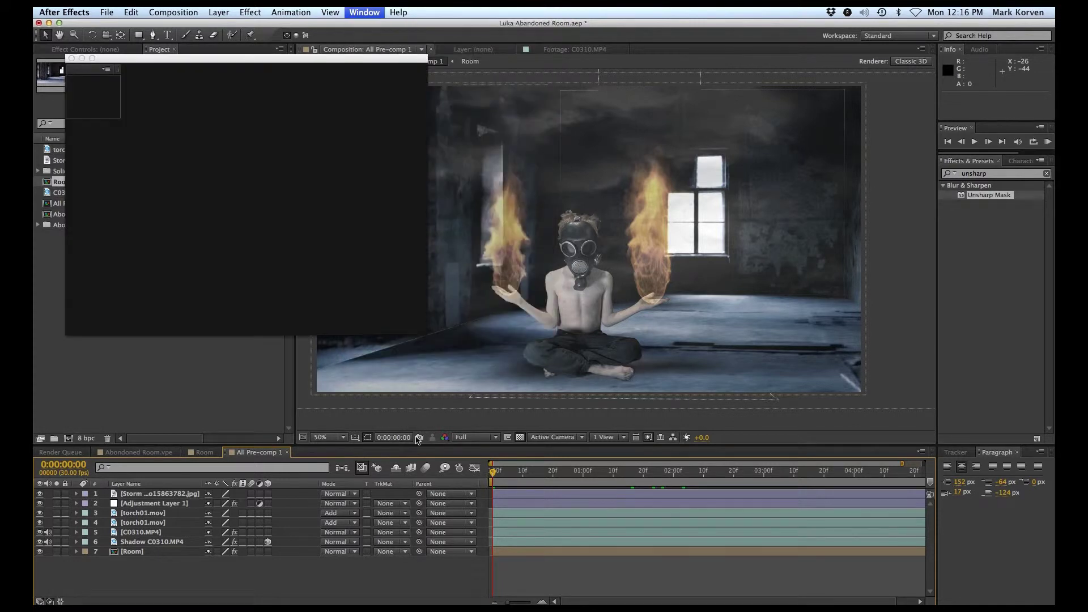
mouse_move(178, 61)
mouse_down()
mouse_move(199, 63)
mouse_move(172, 62)
mouse_up()
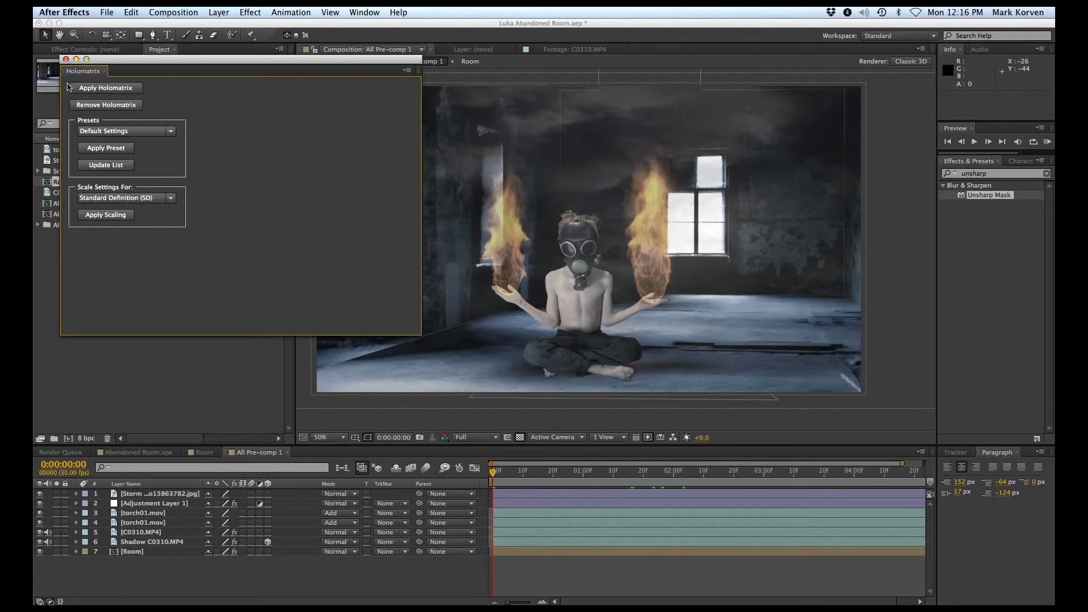
click(130, 533)
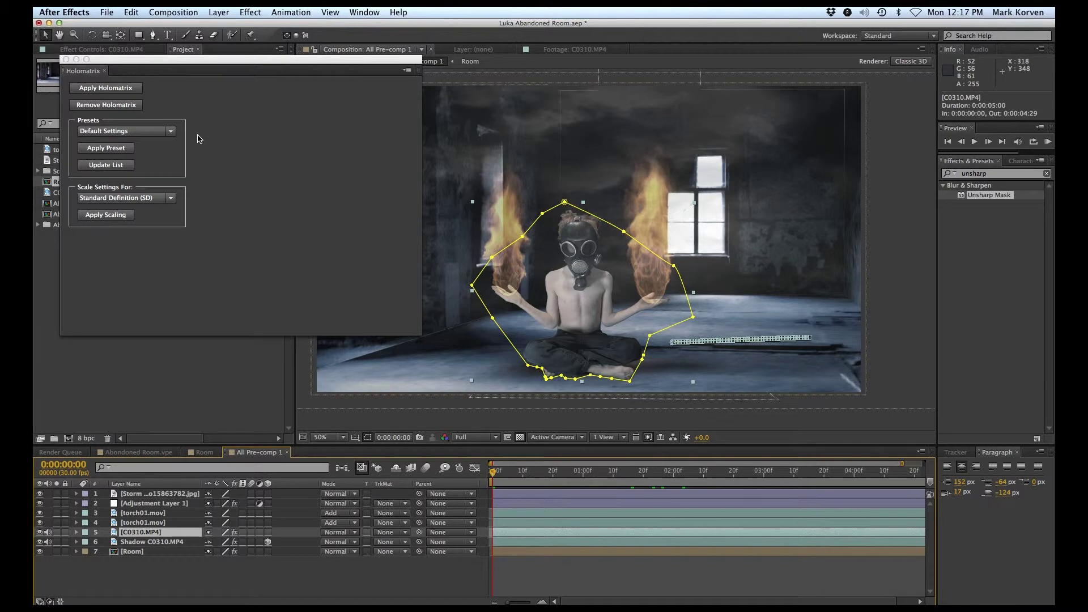
Apply Holomatrix to C0310.MP4 with the H_Terrible_Reception preset, then close the Holomatrix panel.
click(116, 90)
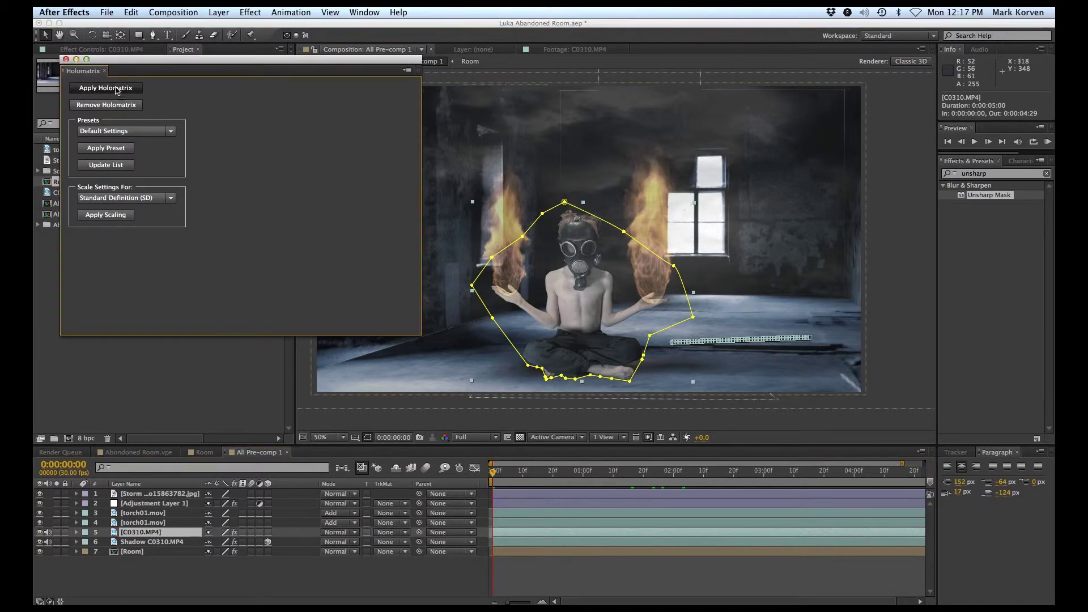
click(117, 90)
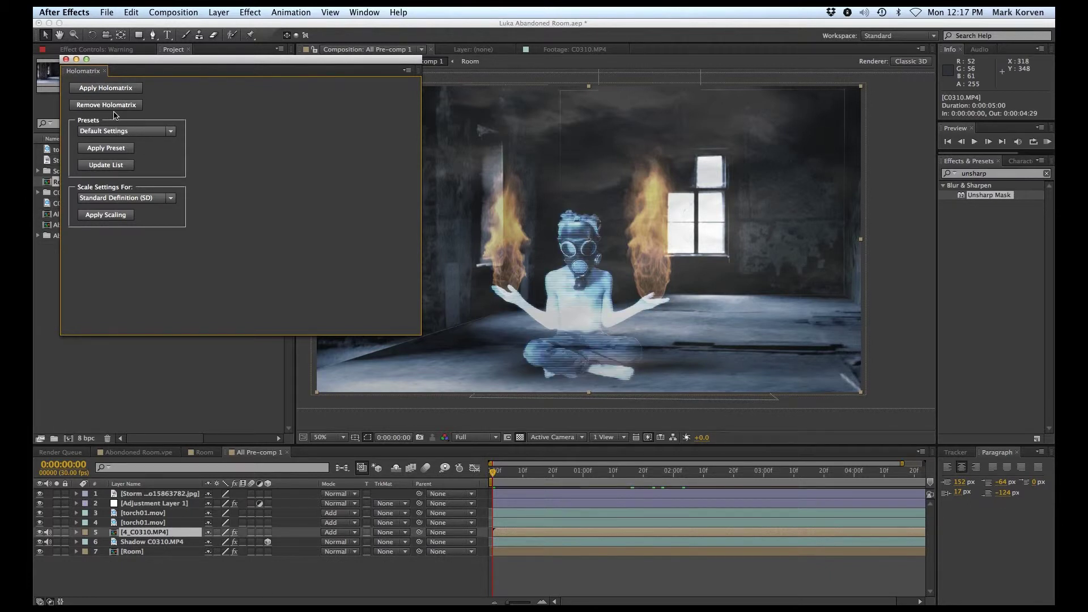
click(121, 132)
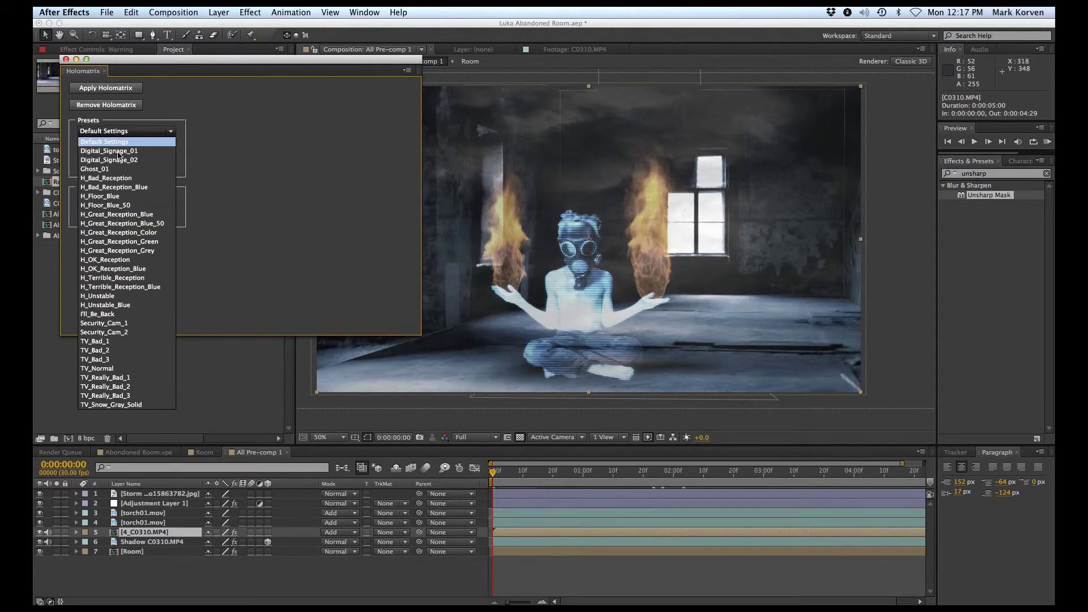
click(119, 277)
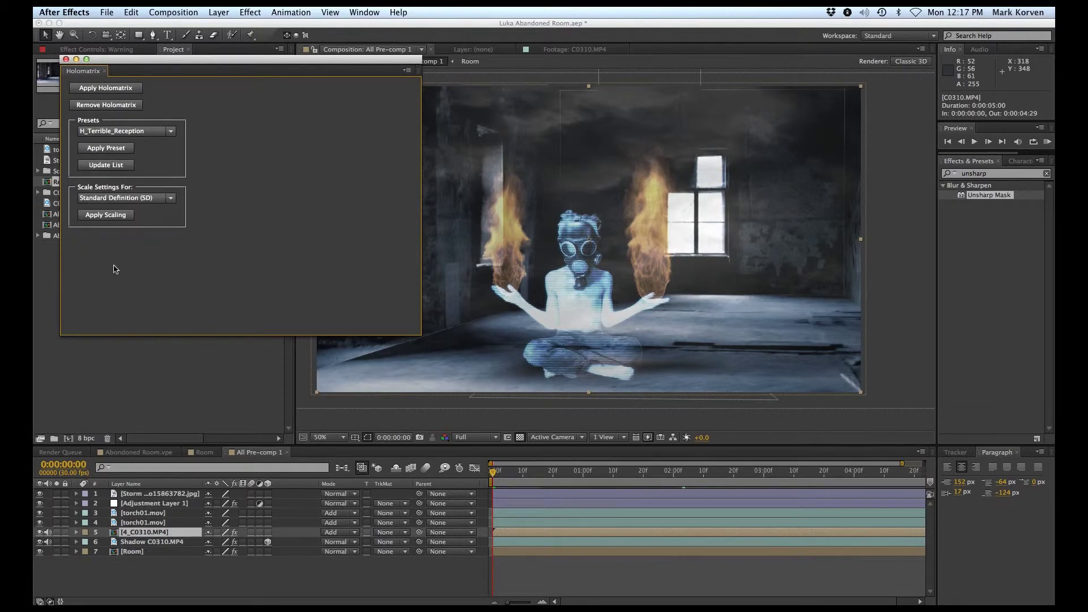
click(105, 151)
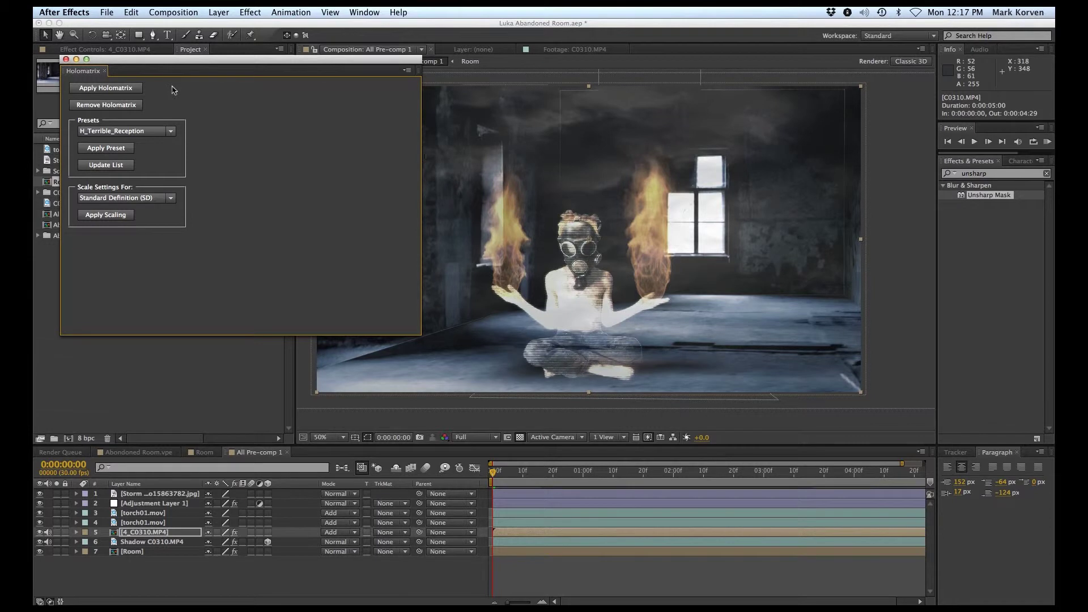
click(66, 60)
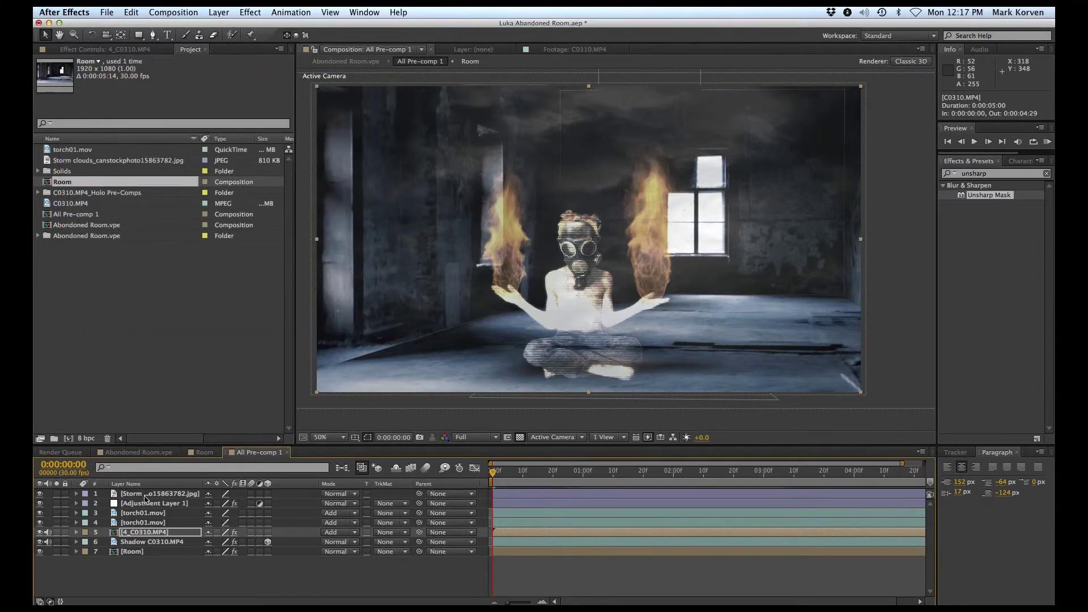
Undo the hologram with two Cmd+Z presses, hide the Storm clouds layer, and move to frame 0:00:00:08.
key(super+z)
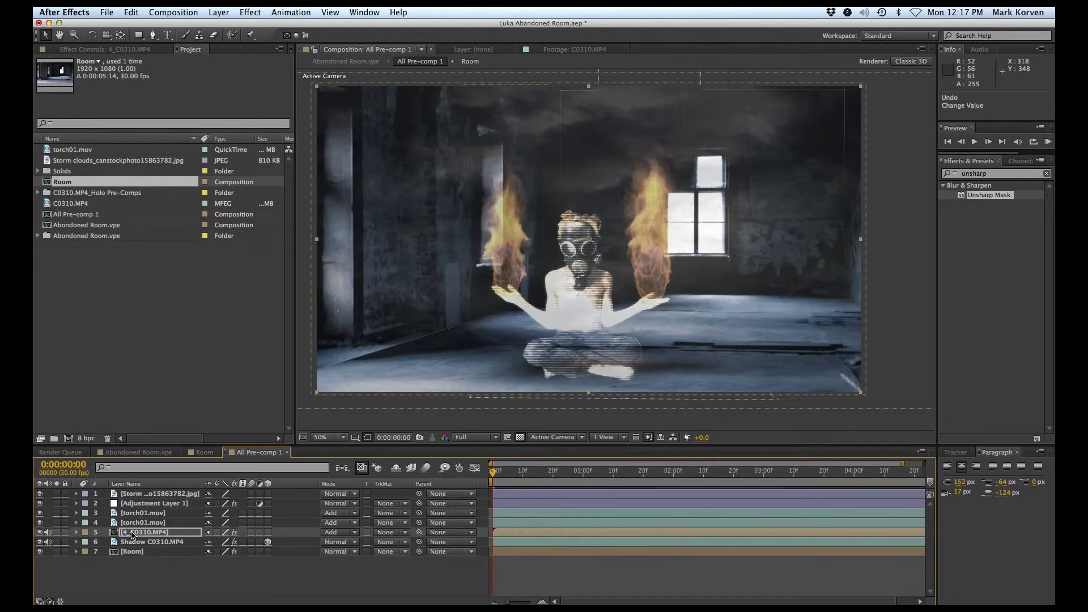
key(super+z)
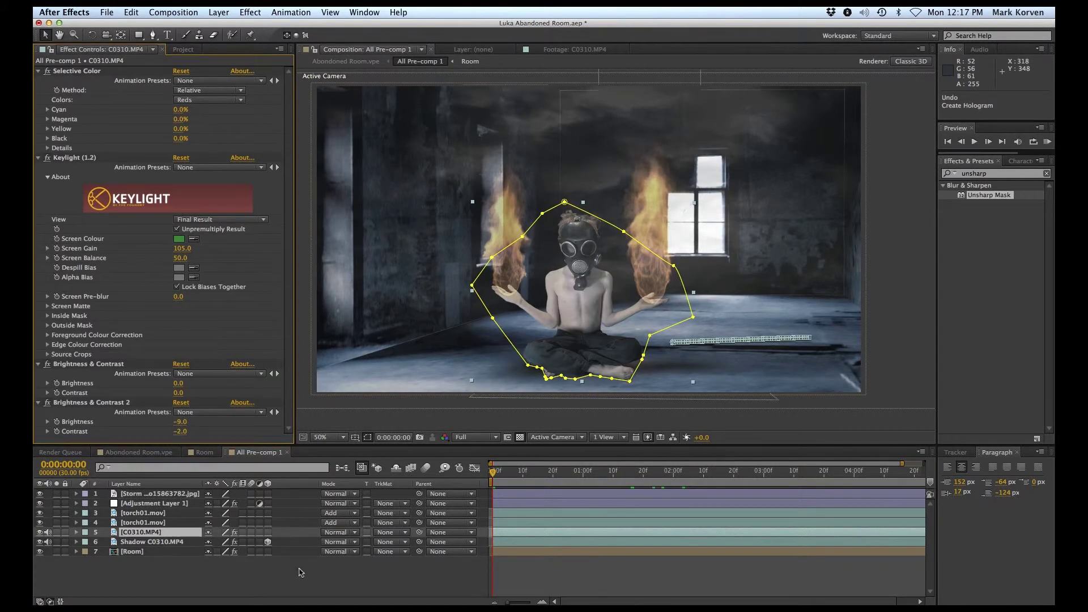
click(238, 572)
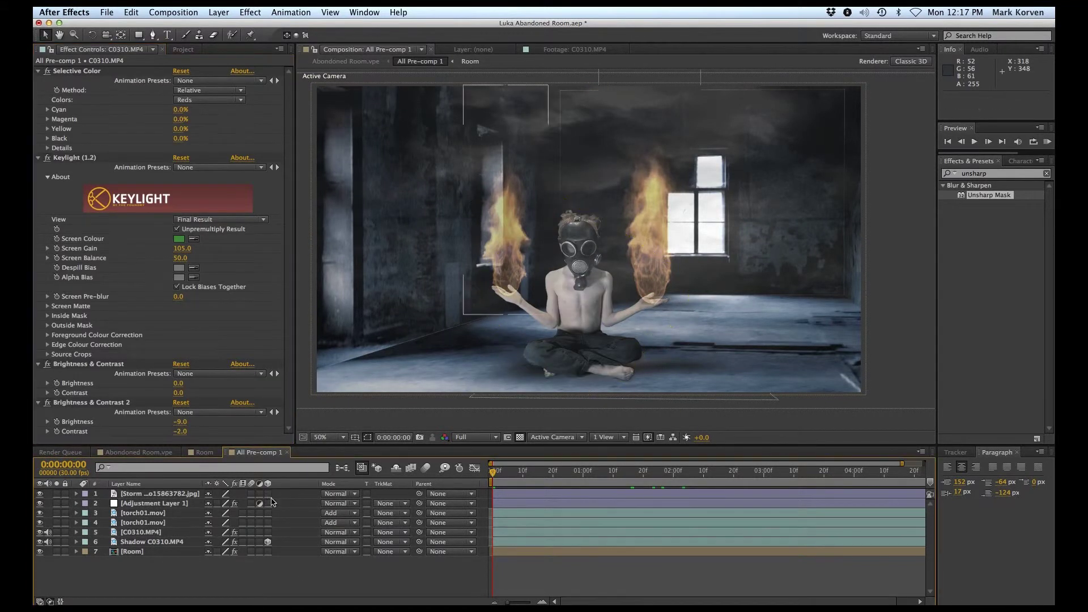
click(41, 495)
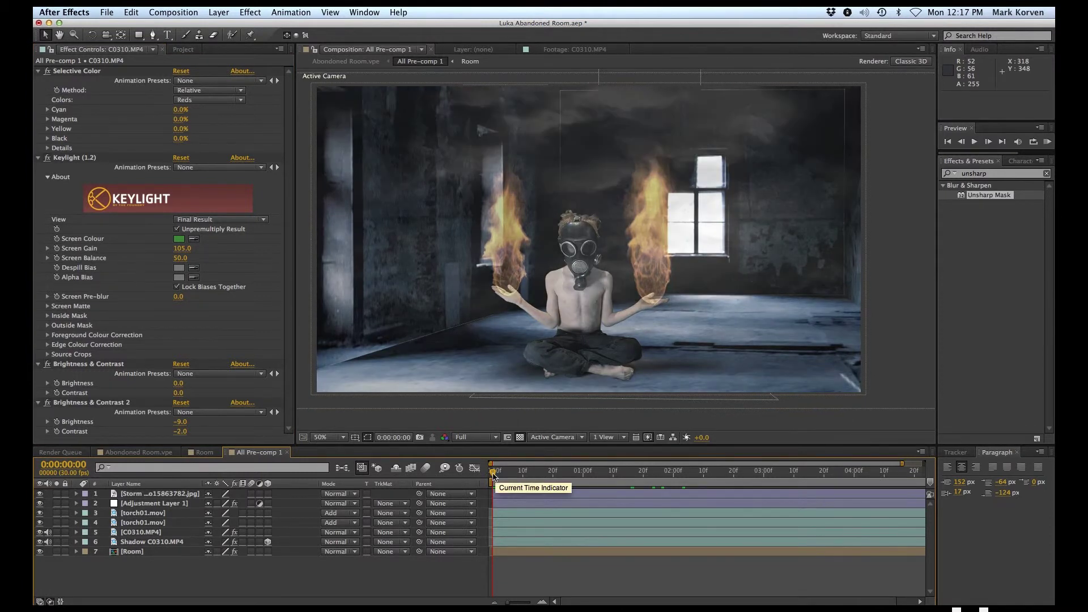
drag(493, 474, 485, 474)
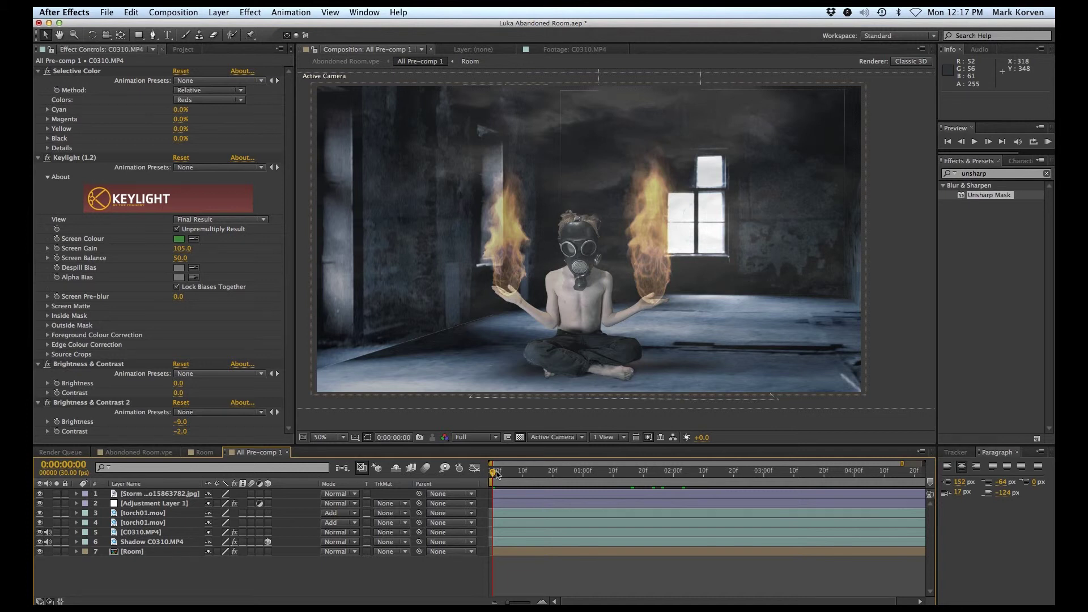
drag(497, 474, 519, 474)
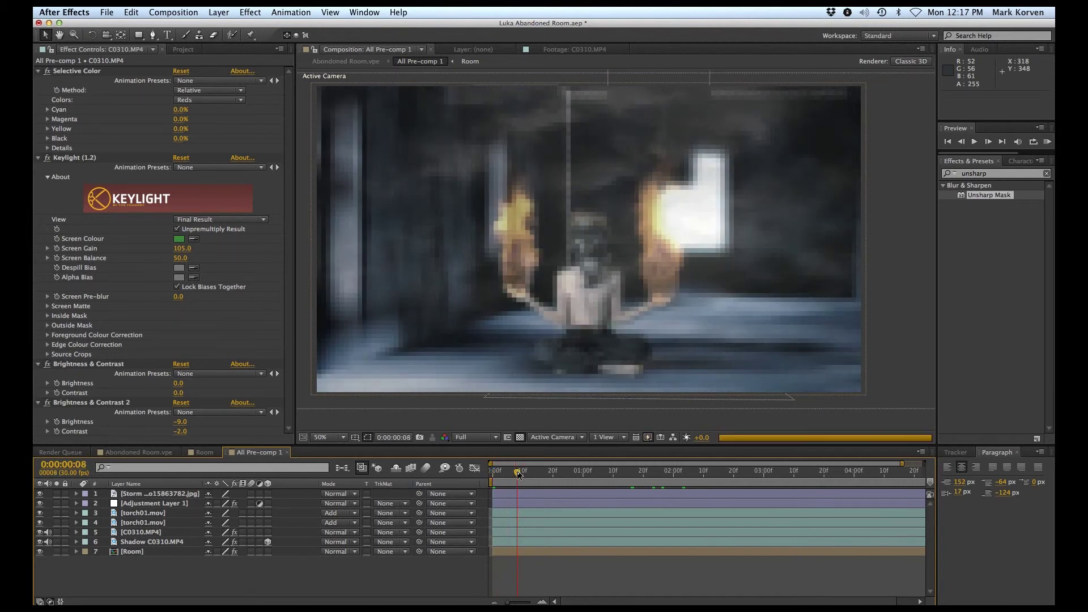